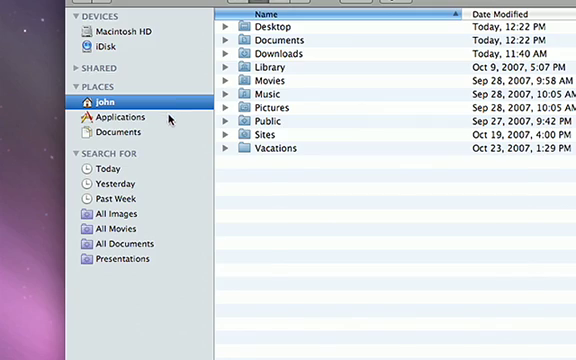
Step: Launch Boot Camp Assistant from the Applications > Utilities folder
{"action": "left_click", "coordinate": [170, 120]}
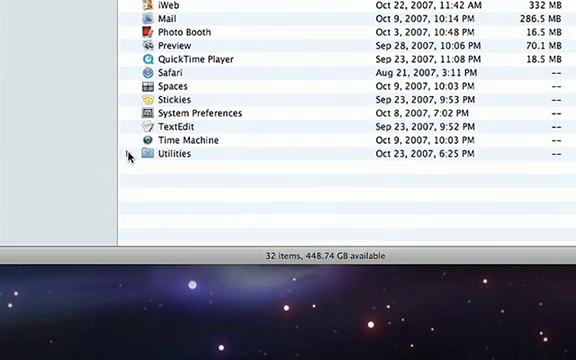
{"action": "left_click", "coordinate": [128, 155]}
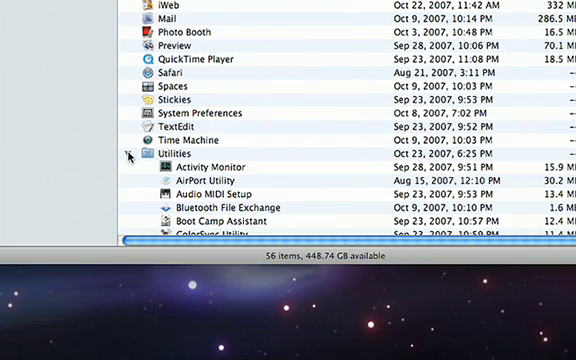
{"action": "double_click", "coordinate": [165, 222]}
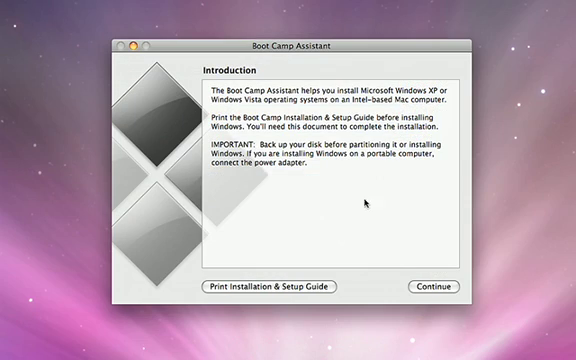
Step: Partition the disk with a 32 GB partition for Windows
{"action": "left_click", "coordinate": [415, 287]}
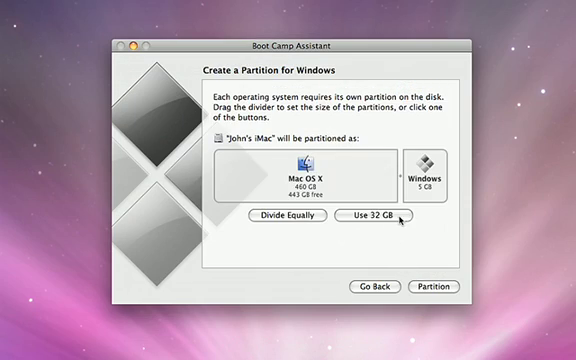
{"action": "left_click", "coordinate": [400, 215]}
{"action": "left_click", "coordinate": [430, 287]}
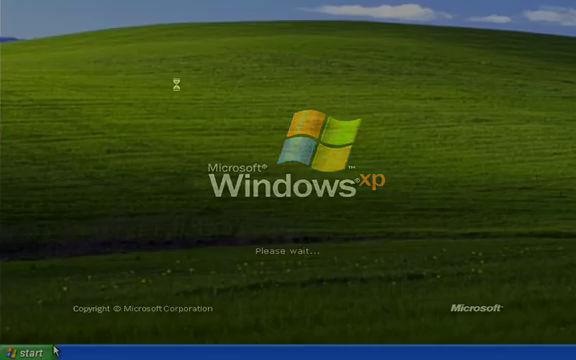
Step: Open the Windows XP Start menu to reach the Science Project spreadsheet
{"action": "left_click", "coordinate": [37, 351]}
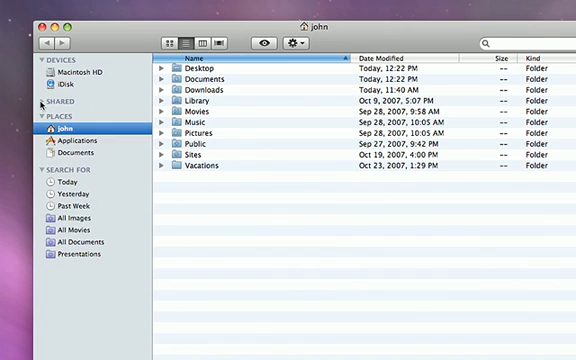
Step: Connect to work_pc from the sidebar's SHARED list to view SharedDocs
{"action": "left_click", "coordinate": [41, 102]}
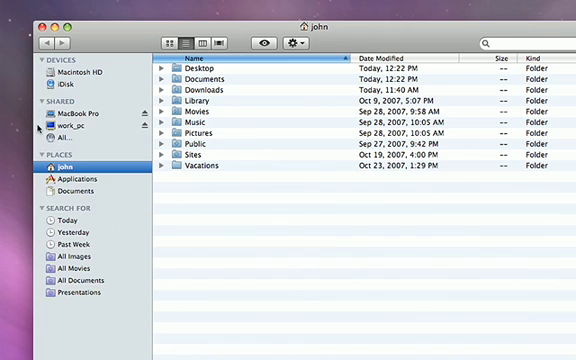
{"action": "left_click", "coordinate": [39, 127]}
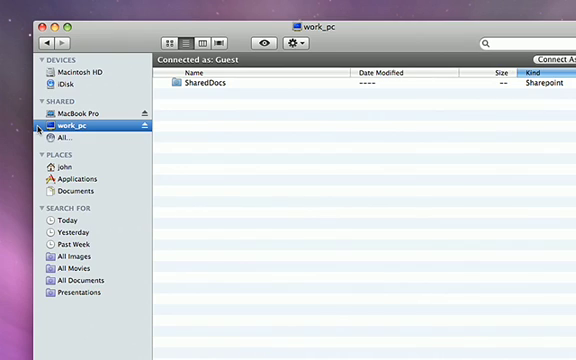